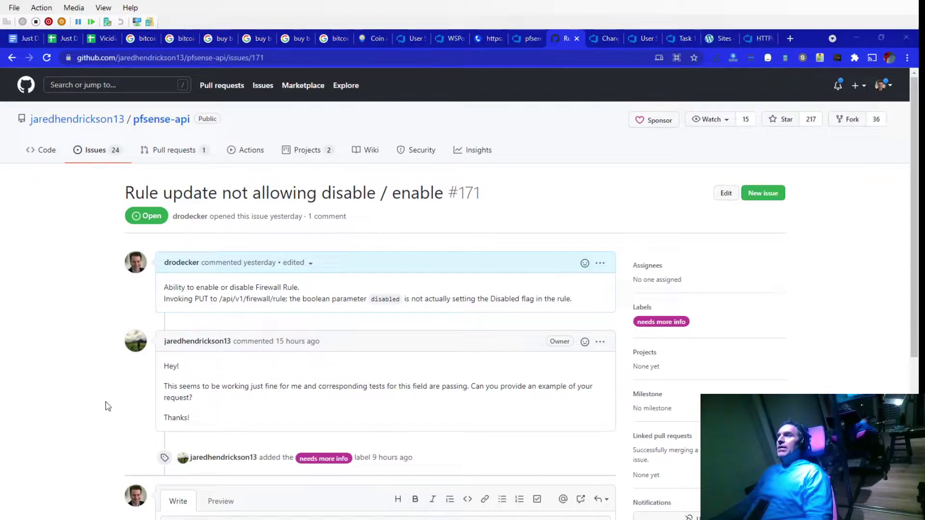
Step: Bring the pfSense WAN firewall rules window with the 'Test to demo API' rule to the front
{"action": "key", "text": "alt+Tab"}
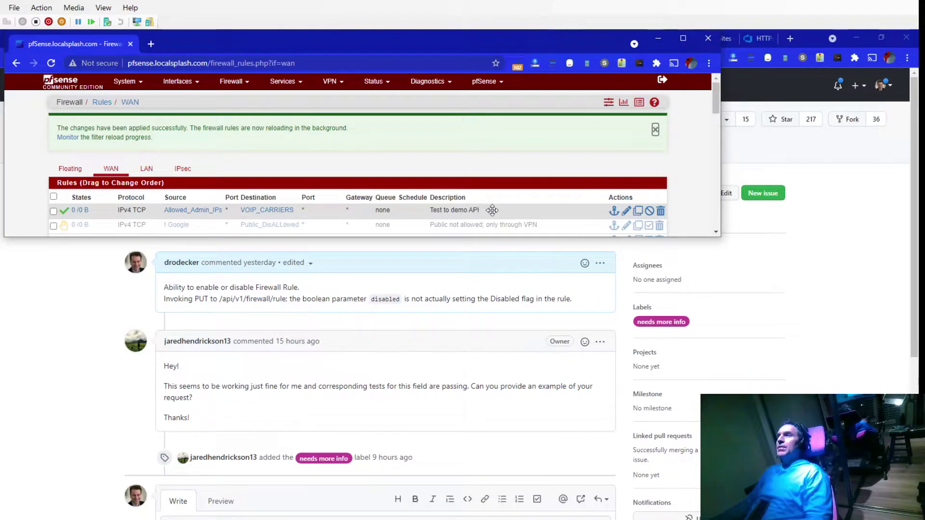
{"action": "left_click", "coordinate": [626, 211]}
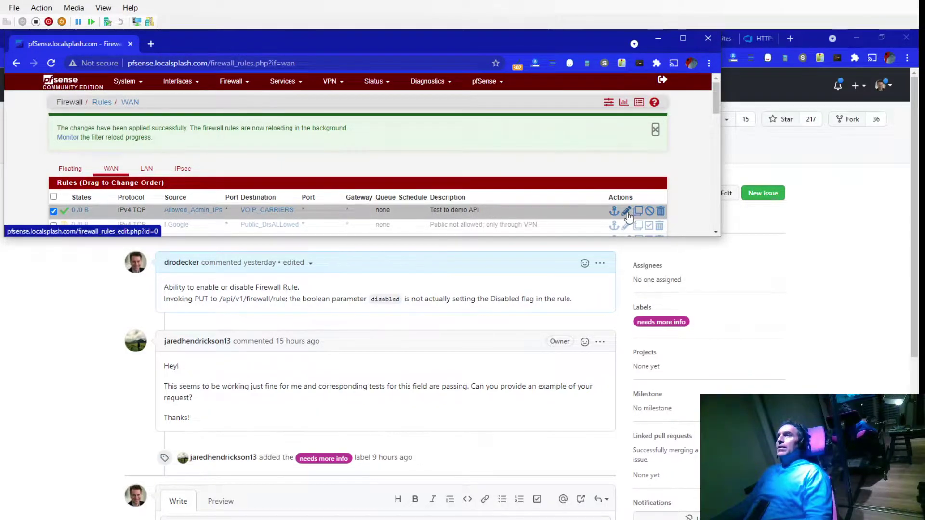
{"action": "scroll", "coordinate": [274, 155], "scroll_direction": "down", "scroll_amount": 2}
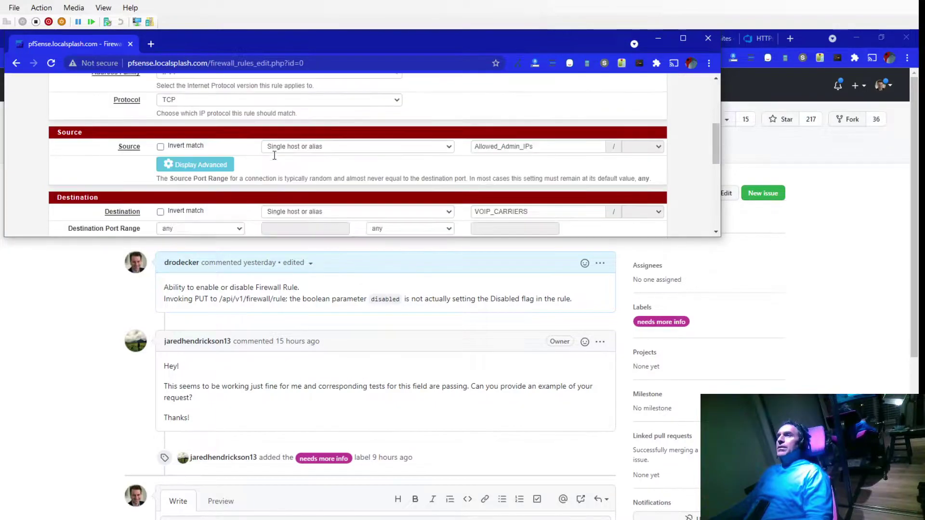
{"action": "scroll", "coordinate": [325, 156], "scroll_direction": "down", "scroll_amount": 1}
{"action": "scroll", "coordinate": [326, 159], "scroll_direction": "down", "scroll_amount": 1}
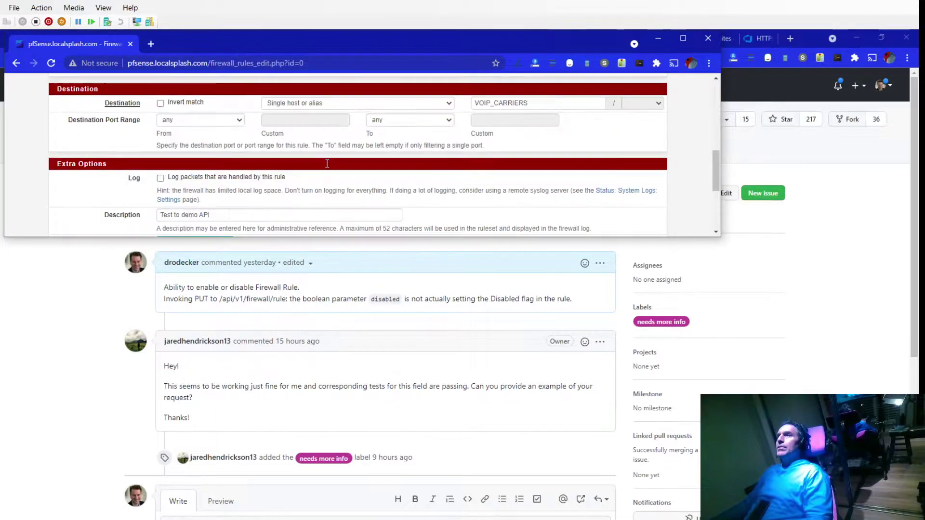
{"action": "scroll", "coordinate": [327, 163], "scroll_direction": "up", "scroll_amount": 2}
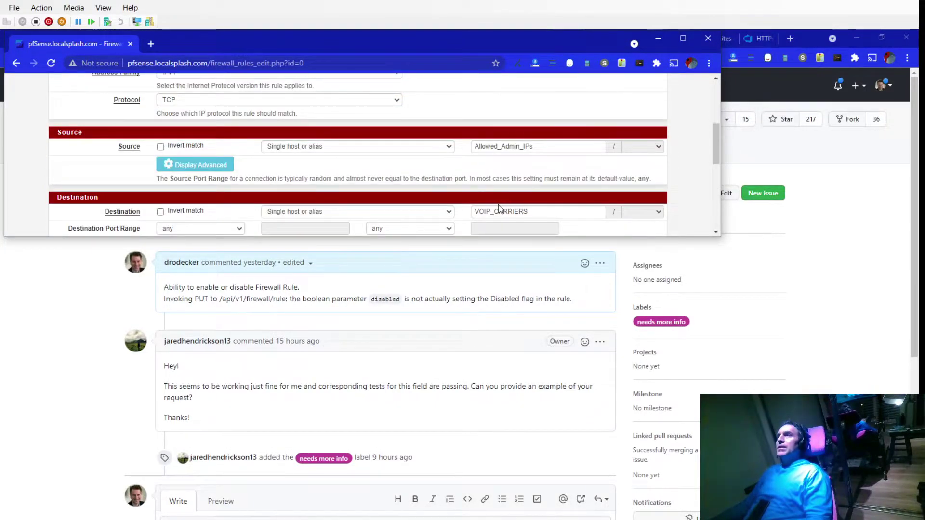
{"action": "scroll", "coordinate": [496, 209], "scroll_direction": "down", "scroll_amount": 1}
{"action": "scroll", "coordinate": [492, 207], "scroll_direction": "down", "scroll_amount": 1}
{"action": "scroll", "coordinate": [434, 195], "scroll_direction": "down", "scroll_amount": 1}
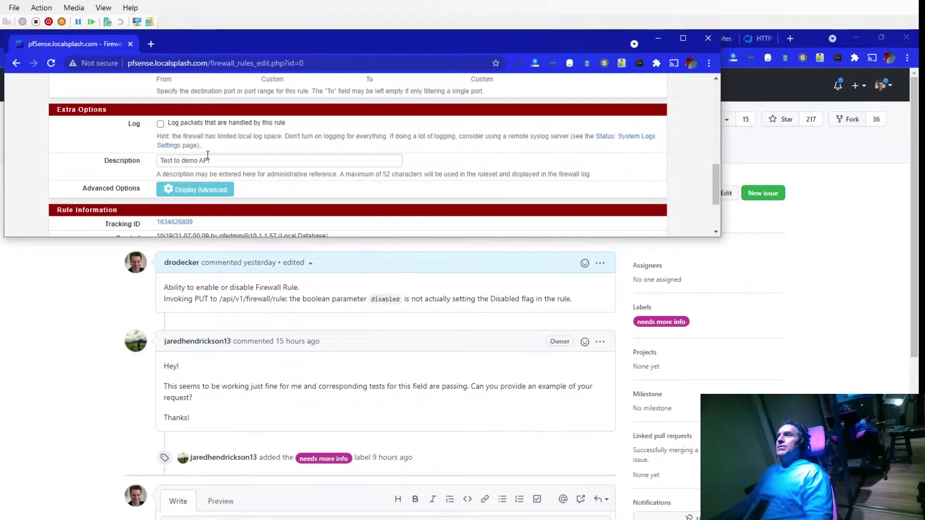
{"action": "left_click_drag", "start_coordinate": [206, 156], "coordinate": [124, 156]}
{"action": "scroll", "coordinate": [165, 163], "scroll_direction": "up", "scroll_amount": 10}
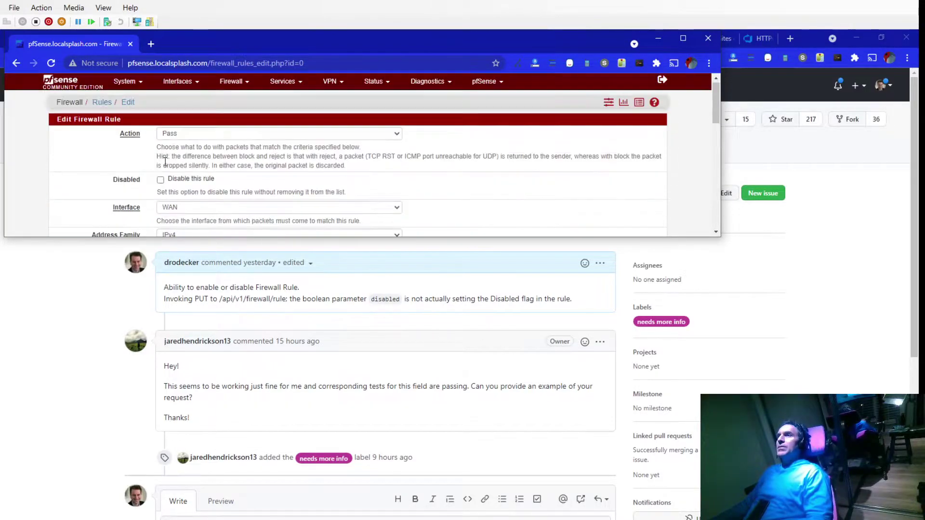
{"action": "key", "text": "alt+Left"}
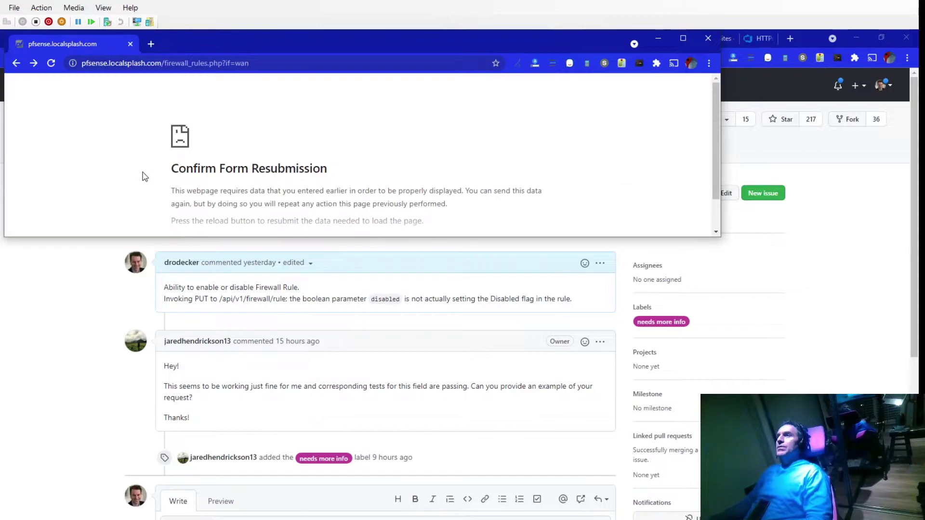
{"action": "key", "text": "ctrl+l"}
{"action": "key", "text": "Return"}
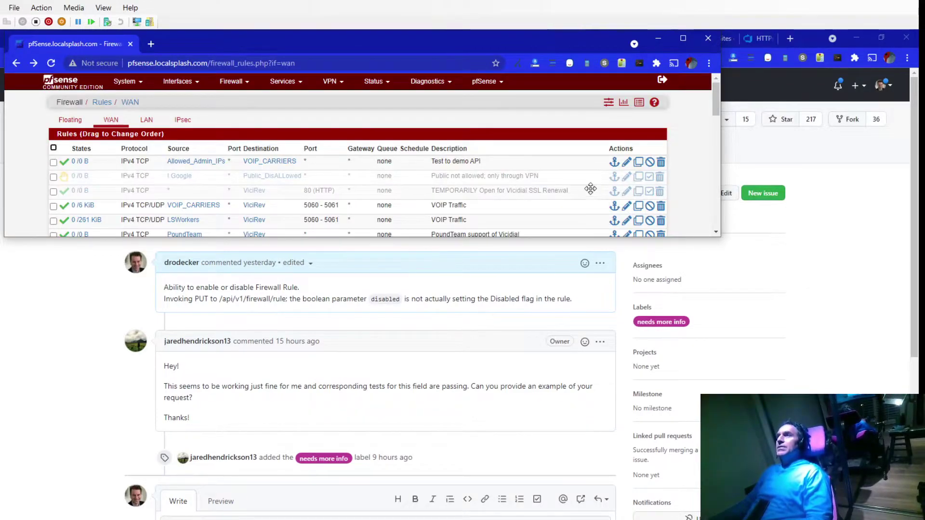
{"action": "mouse_move", "coordinate": [423, 509]}
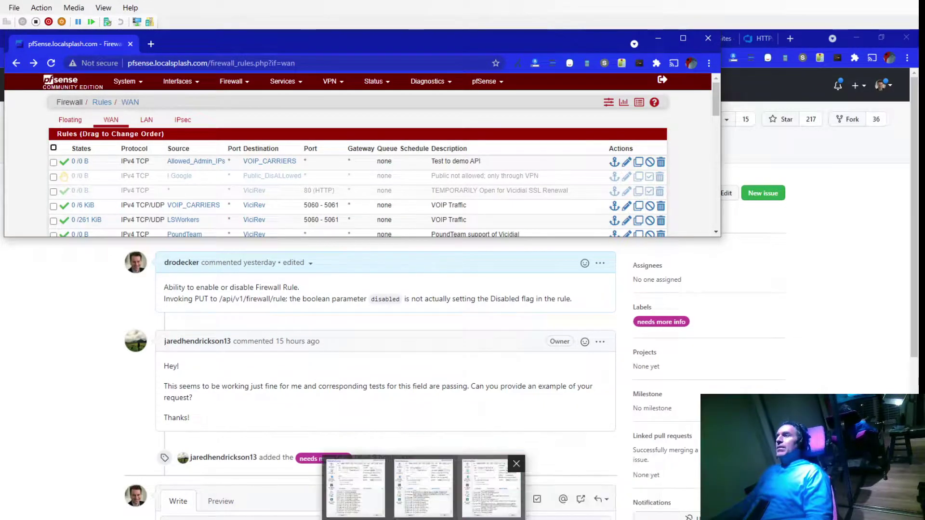
Step: In the PUT rule request, enable the descr query parameter and set it to 'XTest to demo API'
{"action": "left_click", "coordinate": [520, 485]}
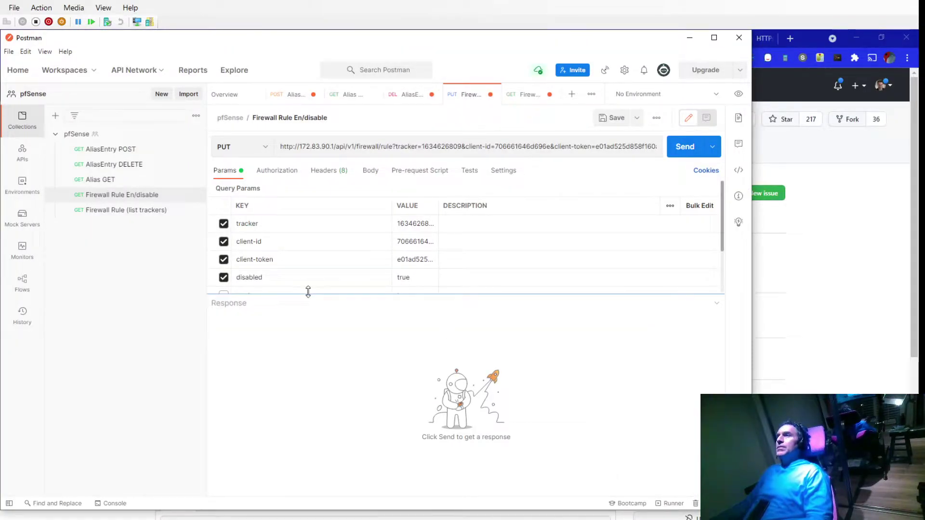
{"action": "left_click_drag", "start_coordinate": [309, 294], "coordinate": [308, 318]}
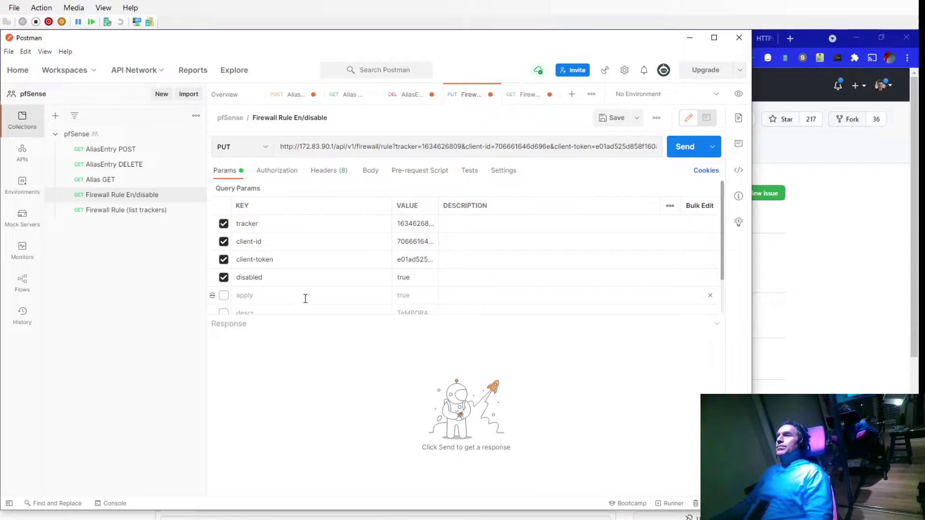
{"action": "scroll", "coordinate": [305, 299], "scroll_direction": "down", "scroll_amount": 2}
{"action": "left_click", "coordinate": [223, 271]}
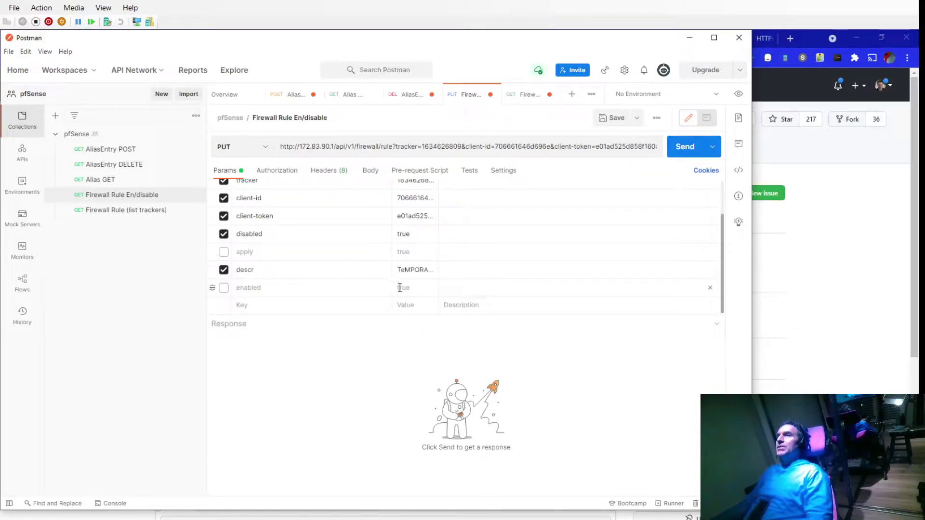
{"action": "triple_click", "coordinate": [420, 272]}
{"action": "type", "text": "Test to demo API"}
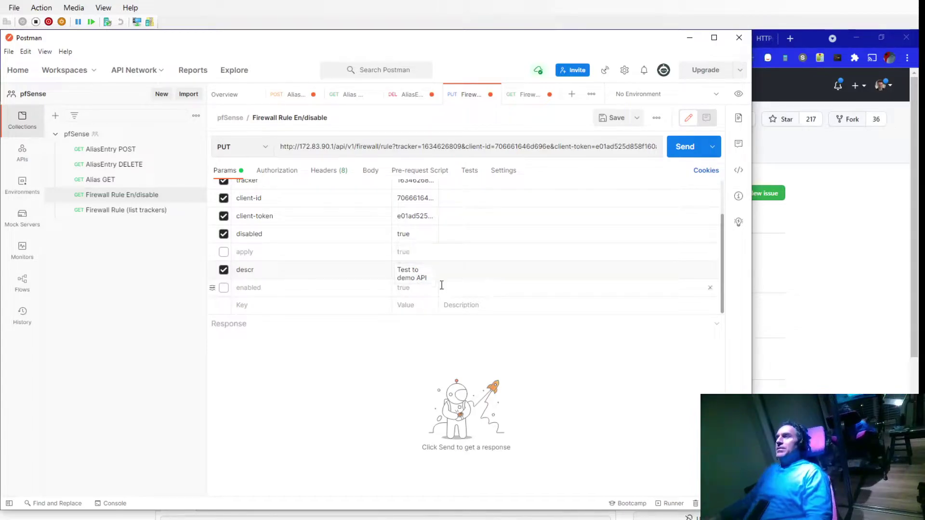
{"action": "key", "text": "ctrl+shift+Left"}
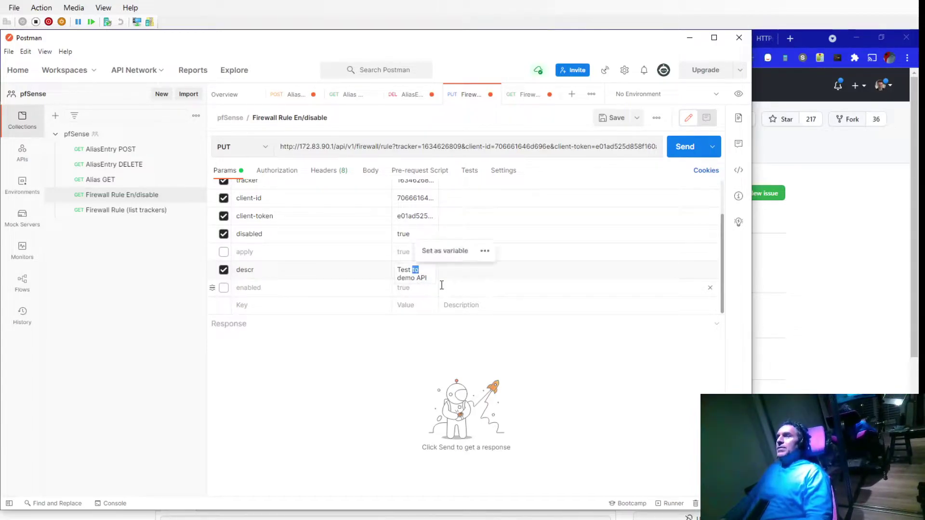
{"action": "key", "text": "Down"}
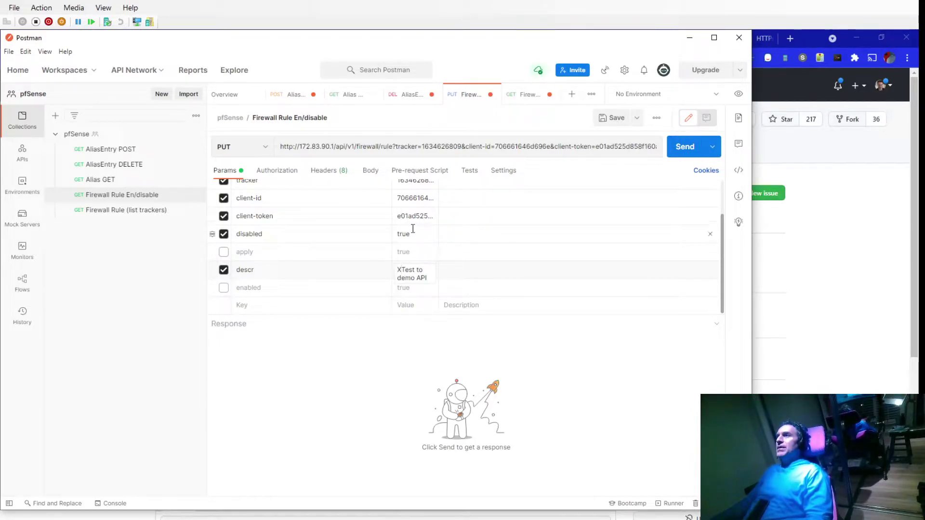
Step: Send the PUT request and confirm the 200 OK Success response
{"action": "left_click", "coordinate": [680, 147]}
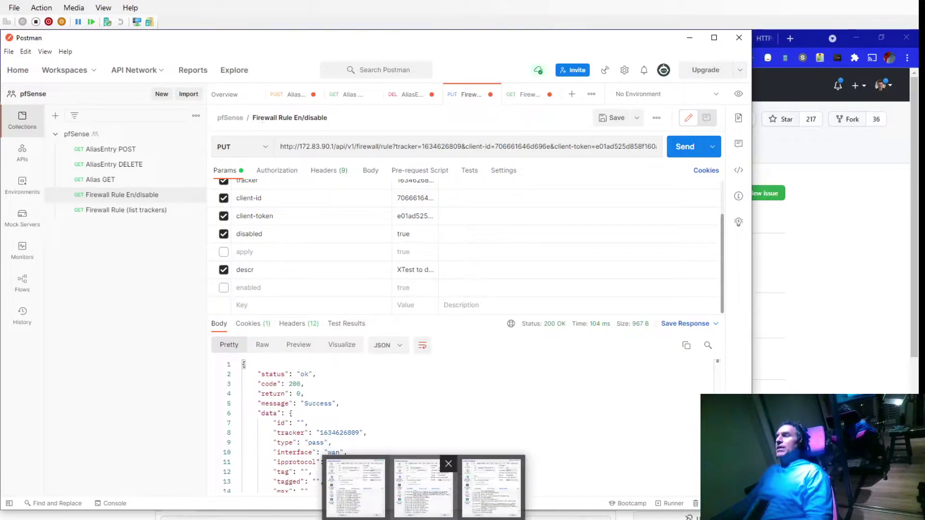
{"action": "key", "text": "alt+Tab"}
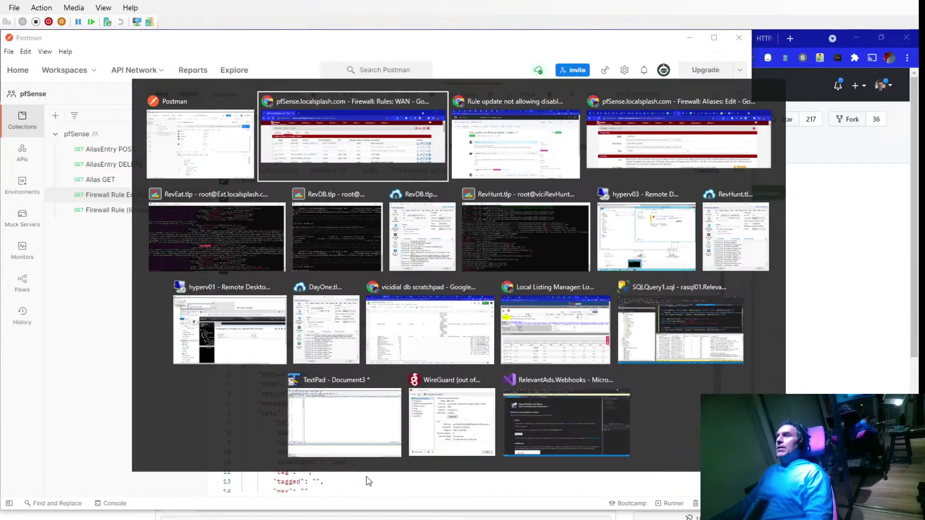
{"action": "key", "text": "Escape"}
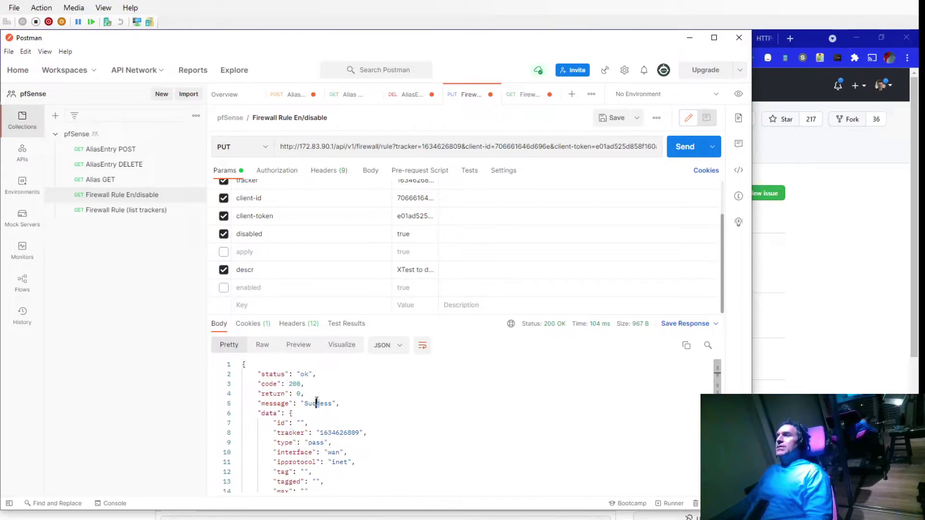
Step: Return to the pfSense WAN rules page and refresh it to check the updated rule
{"action": "key", "text": "alt+Tab"}
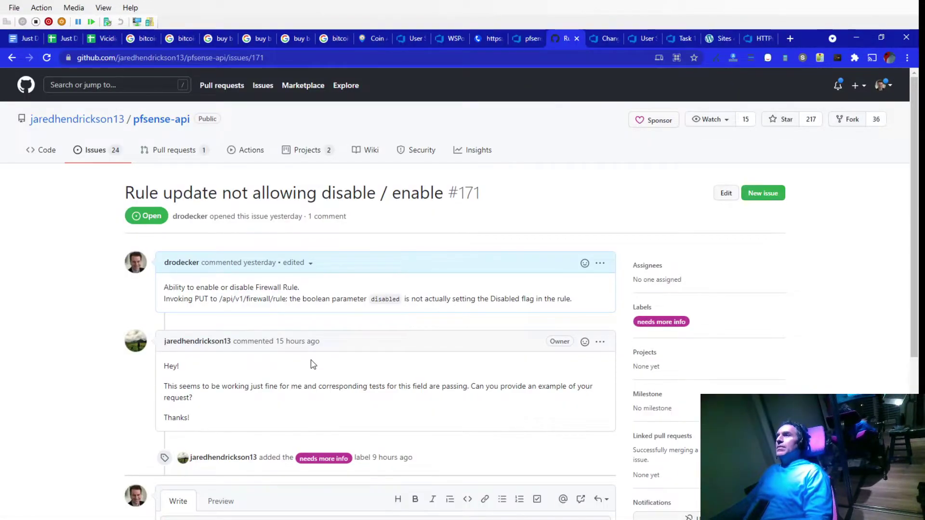
{"action": "key", "text": "alt+Tab"}
{"action": "key", "text": "F5"}
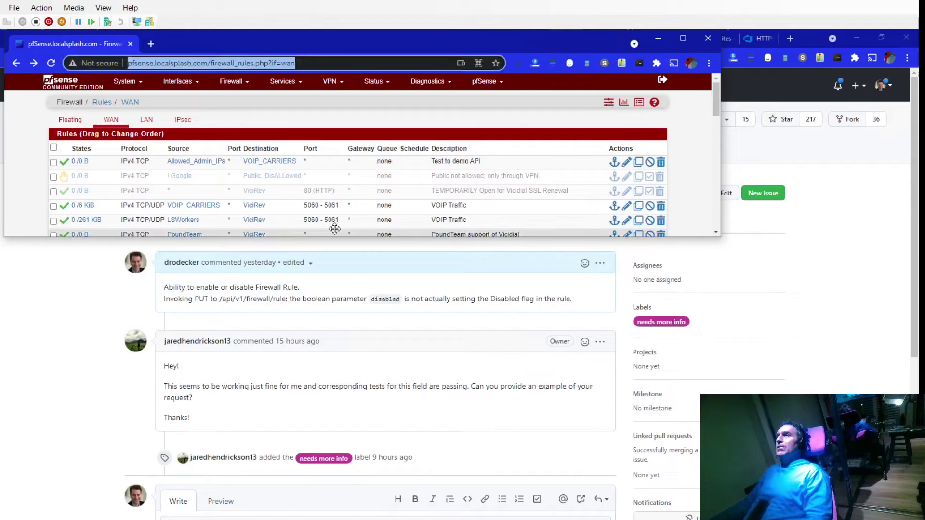
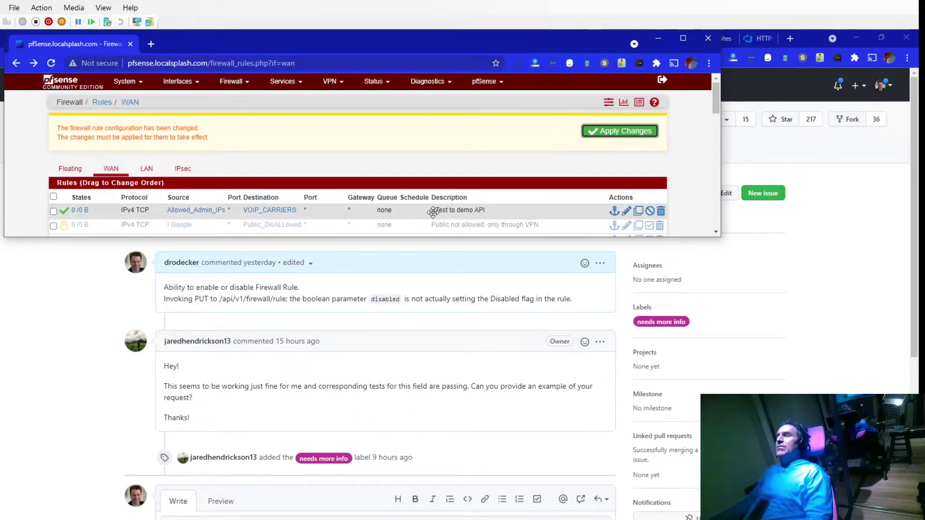
Step: Apply the pending WAN firewall rule changes
{"action": "left_click", "coordinate": [605, 131]}
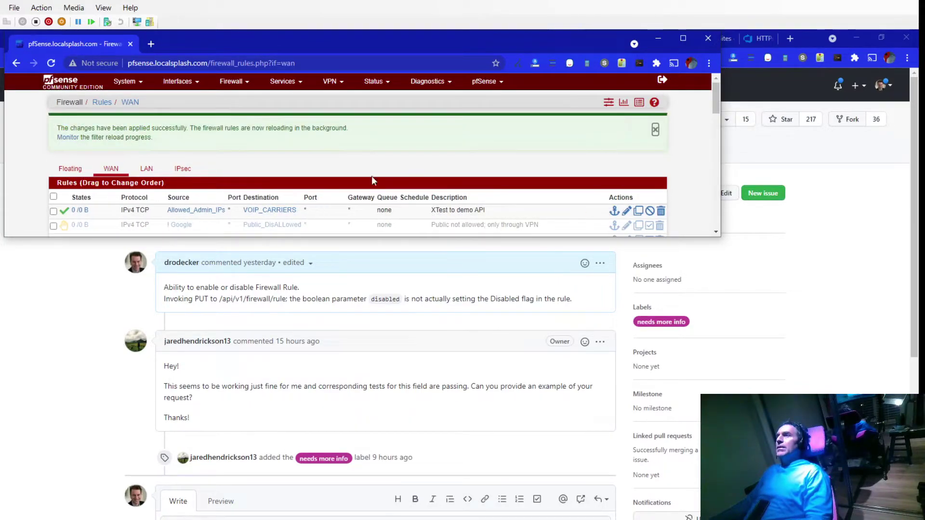
Step: Edit the 'XTest to demo API' WAN rule and mark it as disabled
{"action": "left_click", "coordinate": [626, 212]}
{"action": "scroll", "coordinate": [299, 166], "scroll_direction": "down", "scroll_amount": 2}
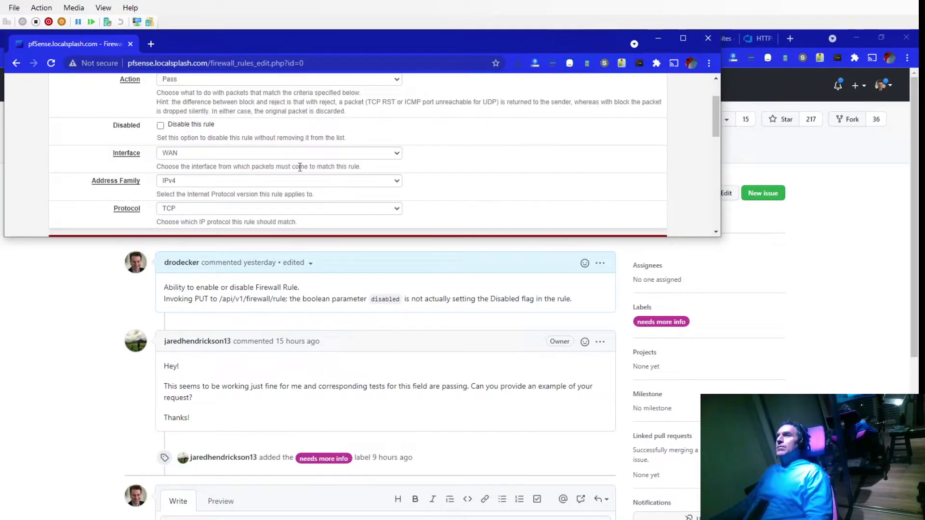
{"action": "left_click_drag", "start_coordinate": [178, 125], "coordinate": [214, 126]}
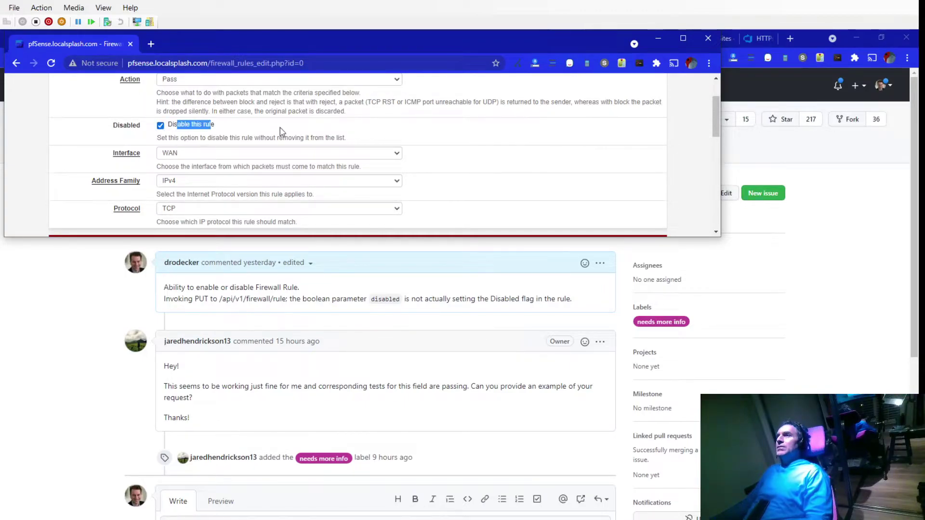
{"action": "scroll", "coordinate": [449, 145], "scroll_direction": "down", "scroll_amount": 5}
{"action": "scroll", "coordinate": [449, 145], "scroll_direction": "down", "scroll_amount": 5}
{"action": "scroll", "coordinate": [342, 186], "scroll_direction": "down", "scroll_amount": 5}
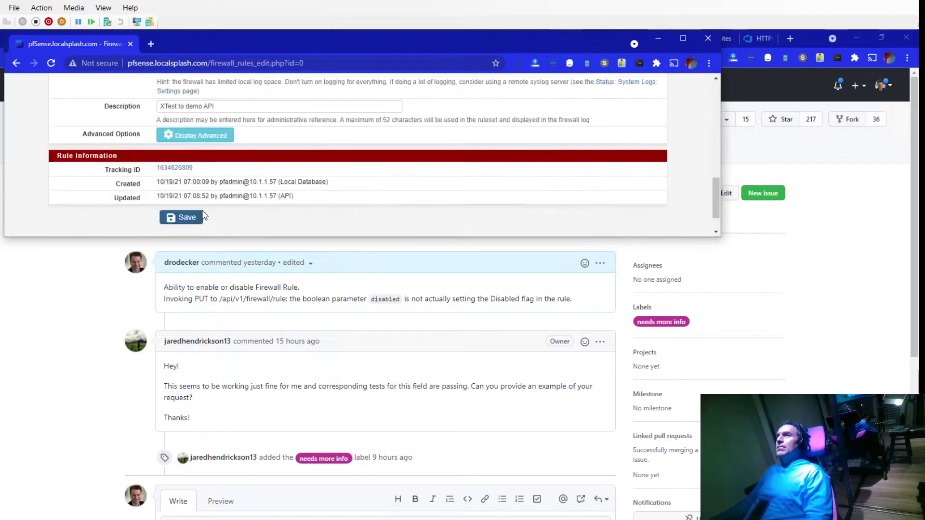
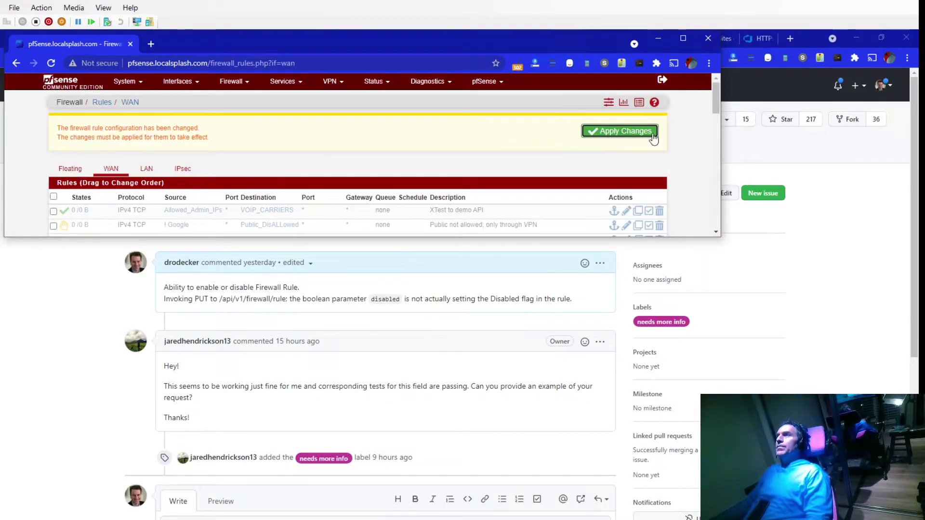
Step: Apply the pending pfSense changes for the 'XTest to demo API' rule, then return to Postman
{"action": "left_click", "coordinate": [638, 134]}
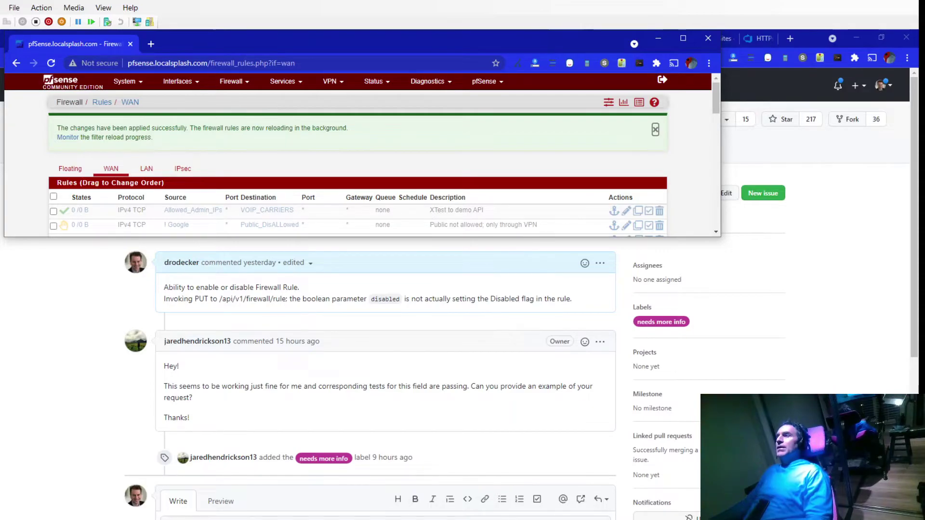
{"action": "key", "text": "alt+Tab"}
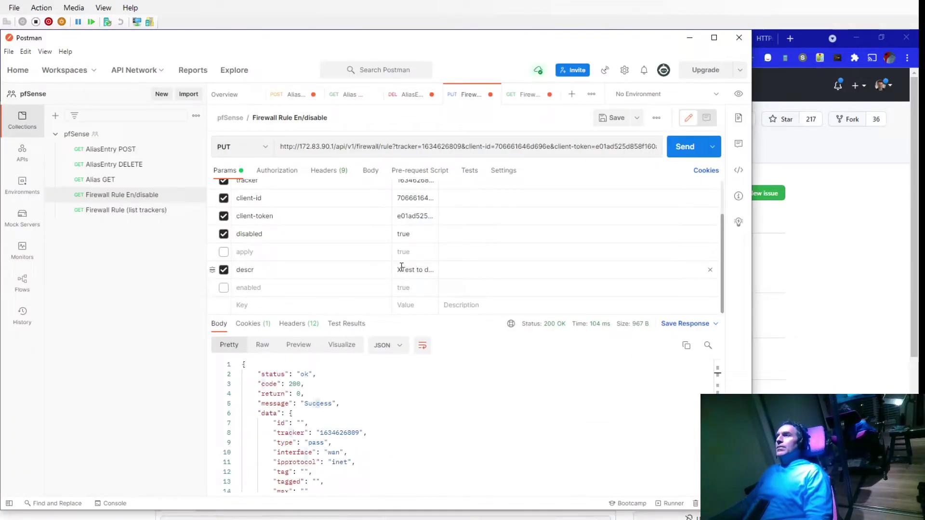
Step: Change the descr value to 'YTest to demo API' and resend the PUT request
{"action": "left_click", "coordinate": [402, 268]}
{"action": "key", "text": "ctrl+a"}
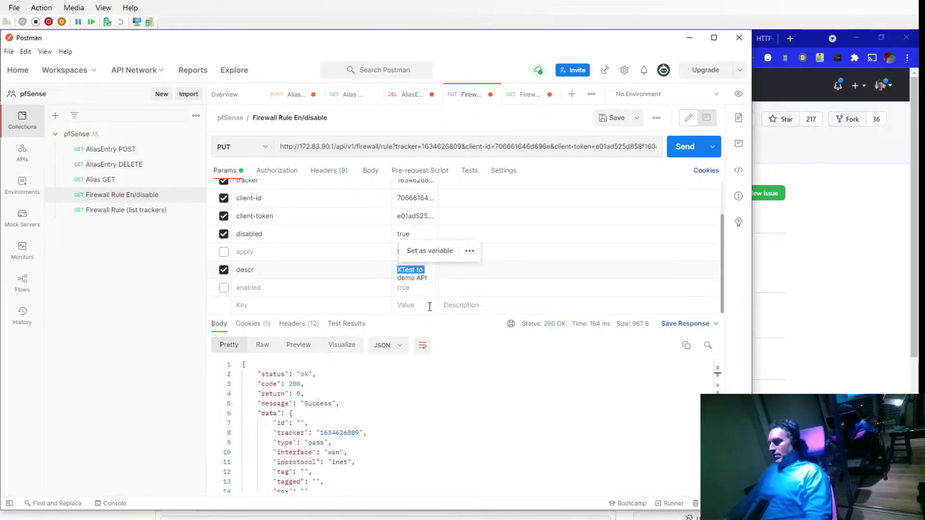
{"action": "key", "text": "Left"}
{"action": "key", "text": "shift+Right"}
{"action": "type", "text": "Y"}
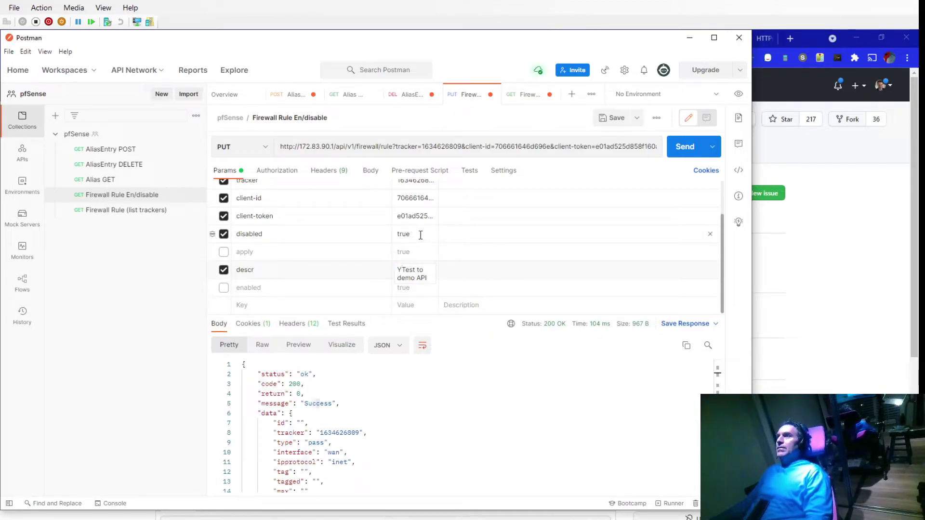
{"action": "left_click", "coordinate": [683, 147]}
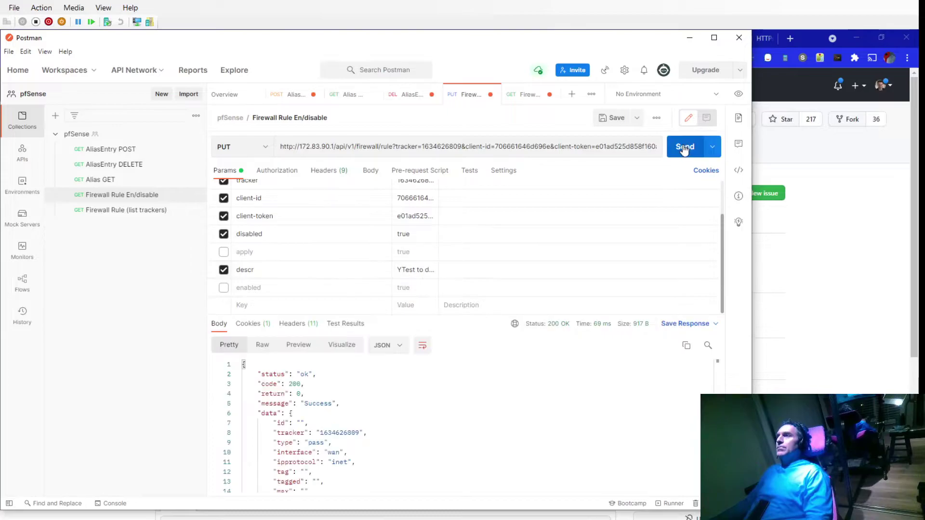
Step: Reload the pfSense WAN rules page, apply the pending changes, and return to Postman
{"action": "left_click", "coordinate": [691, 516]}
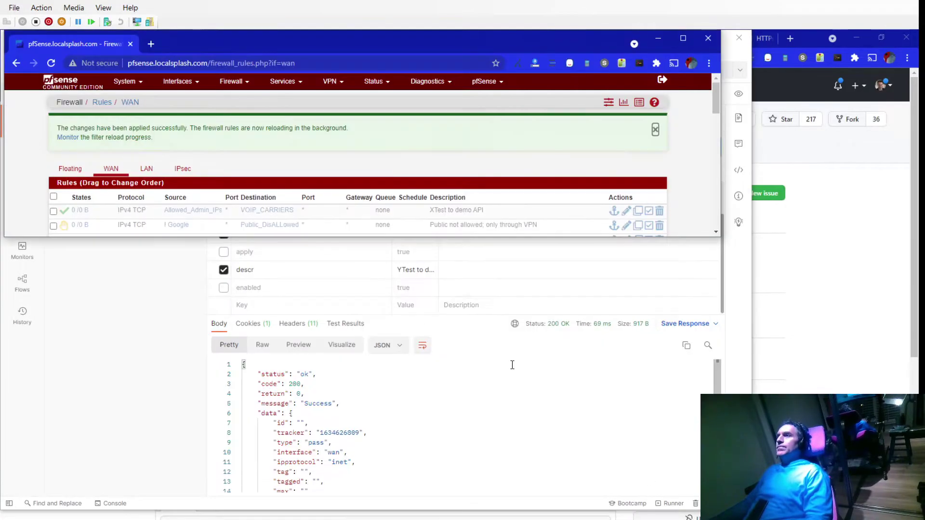
{"action": "key", "text": "F5"}
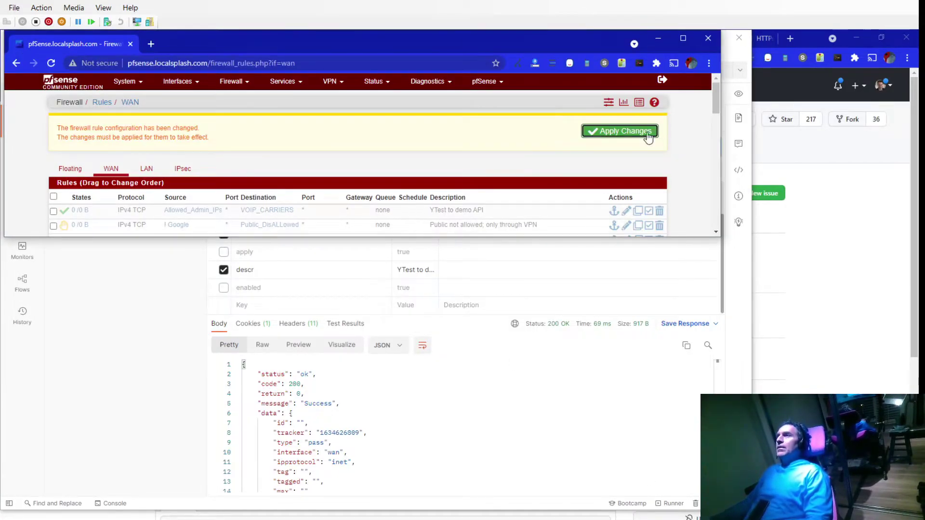
{"action": "left_click", "coordinate": [648, 136]}
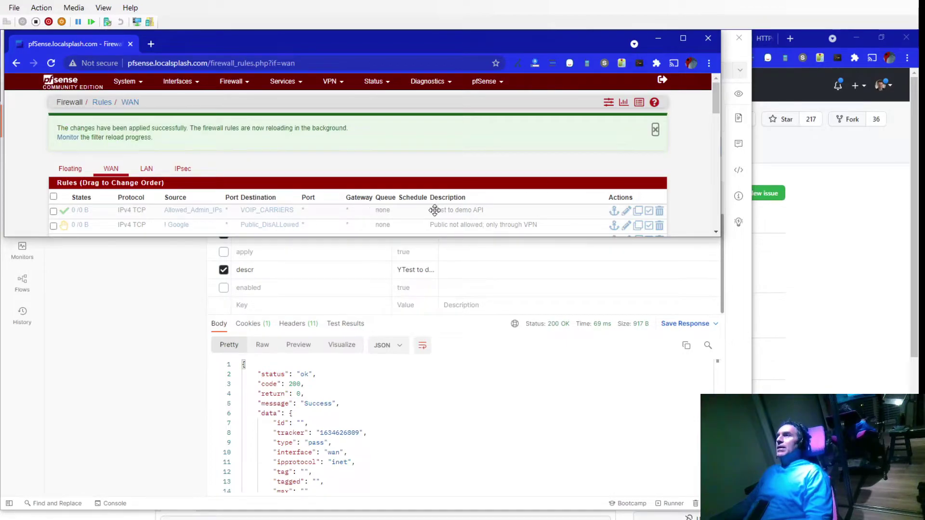
{"action": "left_click", "coordinate": [183, 291]}
Step: Resend the request without the disabled parameter, apply in pfSense, and open the first WAN rule
{"action": "double_click", "coordinate": [418, 232]}
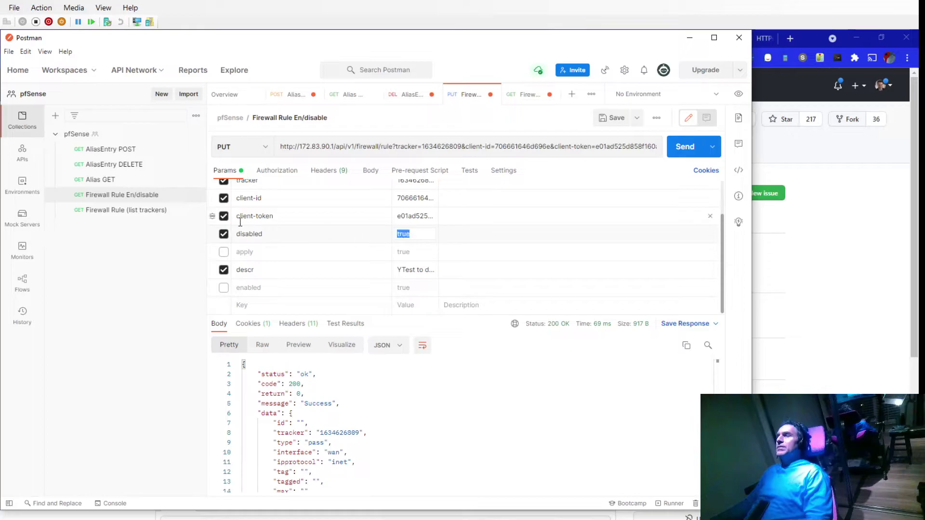
{"action": "left_click", "coordinate": [224, 234]}
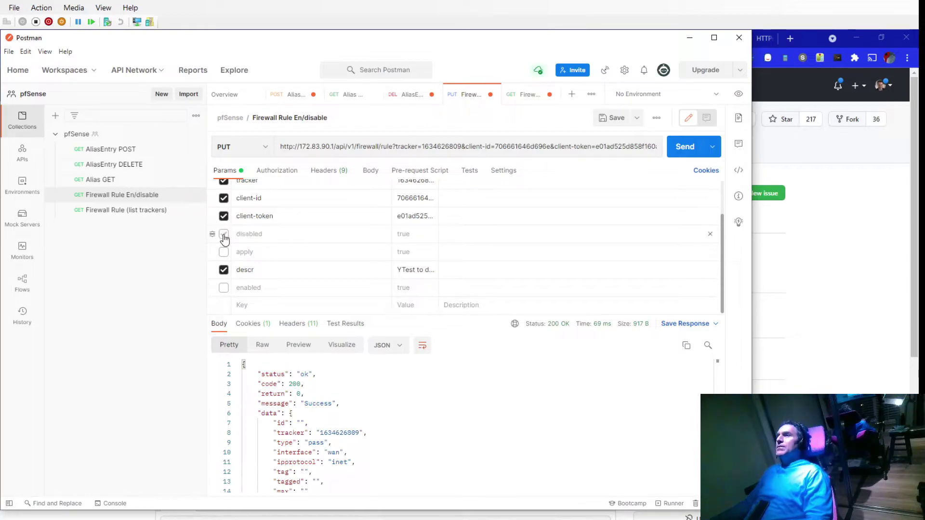
{"action": "left_click", "coordinate": [693, 147]}
{"action": "key", "text": "alt+Tab"}
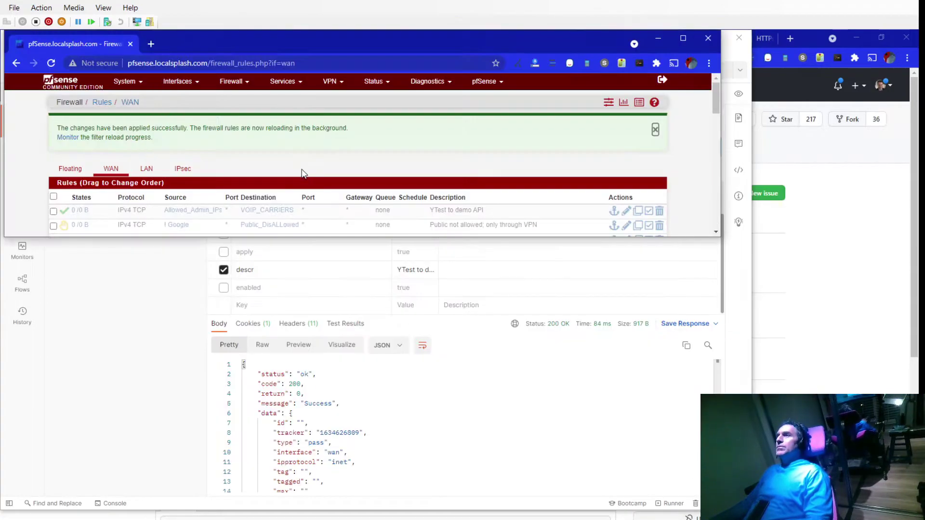
{"action": "key", "text": "F5"}
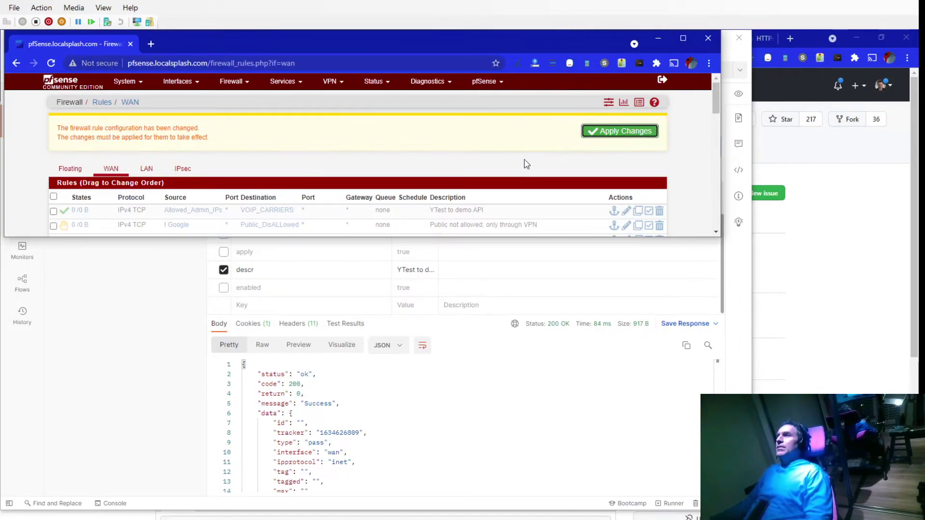
{"action": "left_click", "coordinate": [622, 131]}
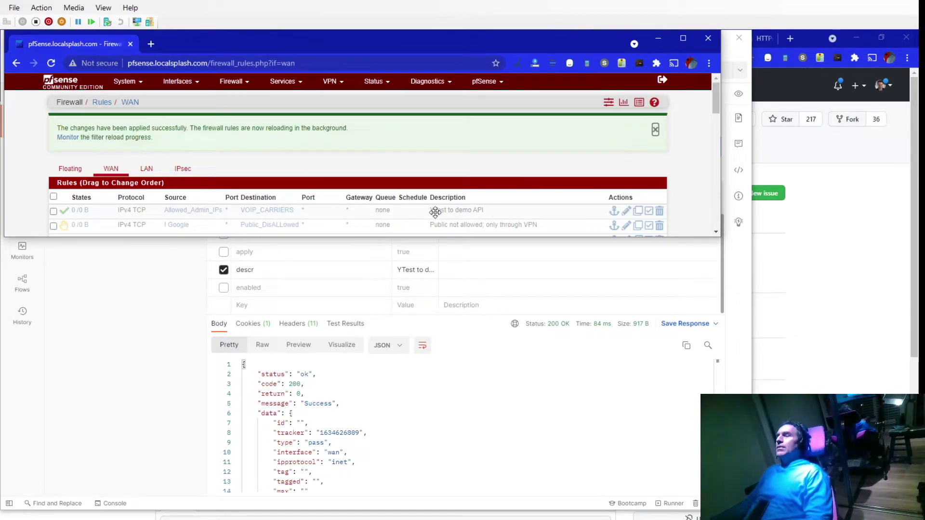
{"action": "left_click", "coordinate": [627, 210]}
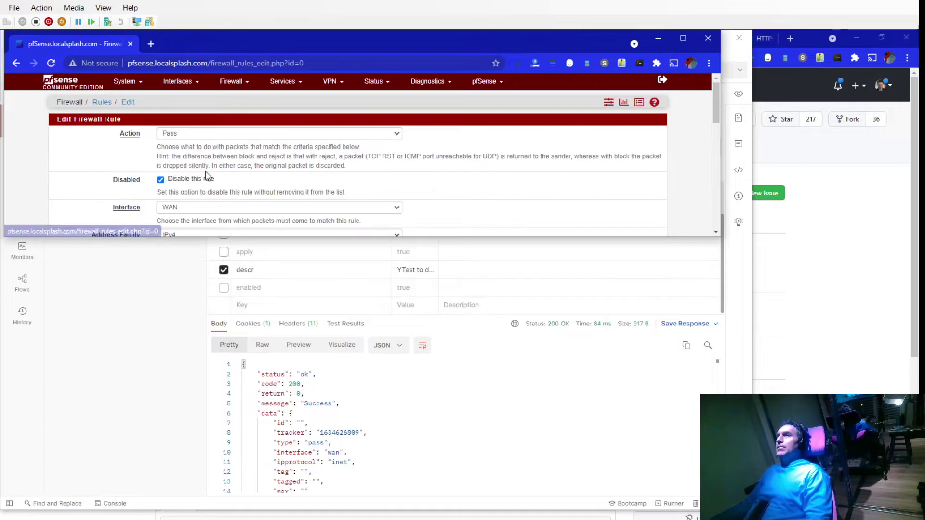
Step: Re-include disabled as false, resend the PUT, then reload and apply the pfSense rules
{"action": "left_click", "coordinate": [188, 308]}
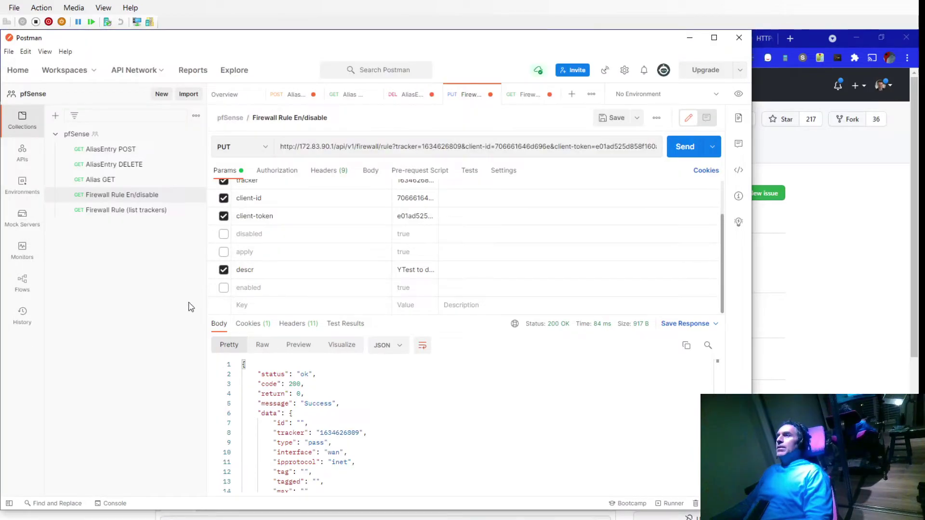
{"action": "left_click", "coordinate": [224, 235]}
{"action": "type", "text": "fals"}
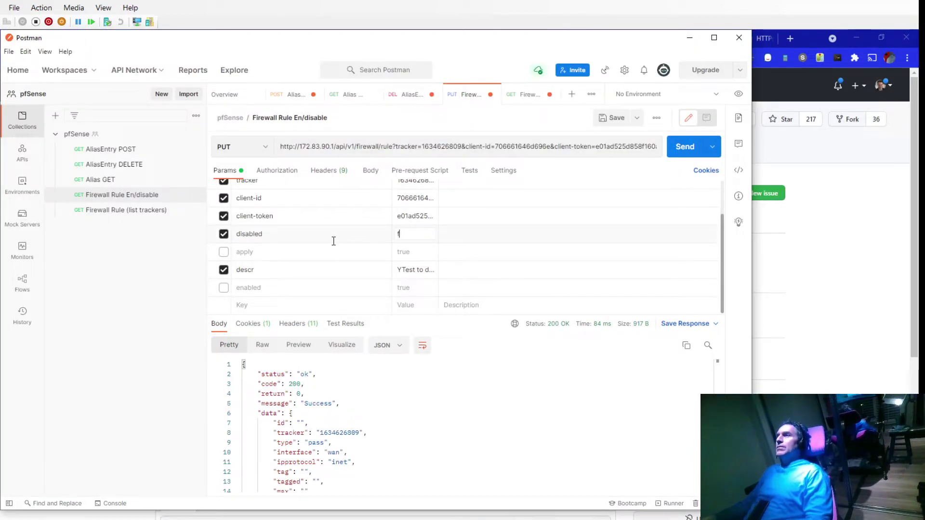
{"action": "type", "text": "e"}
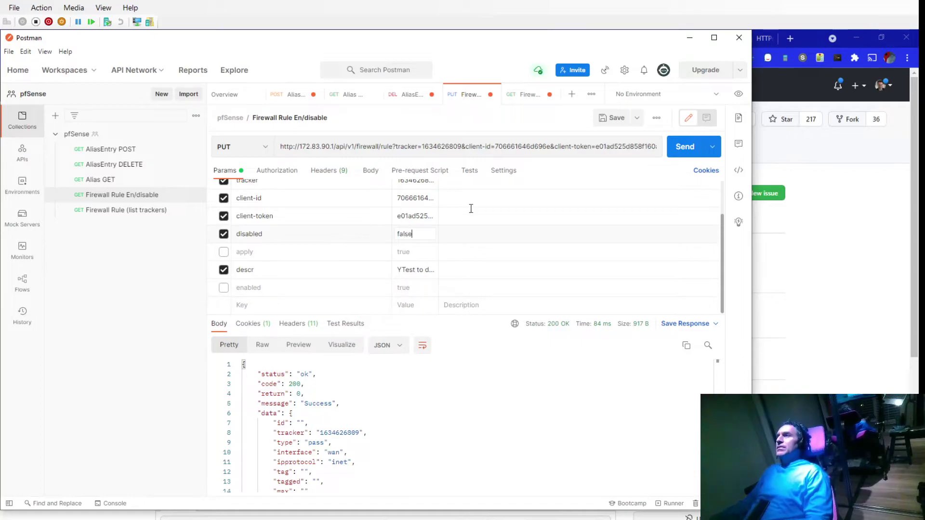
{"action": "left_click", "coordinate": [682, 148]}
{"action": "key", "text": "alt+Tab"}
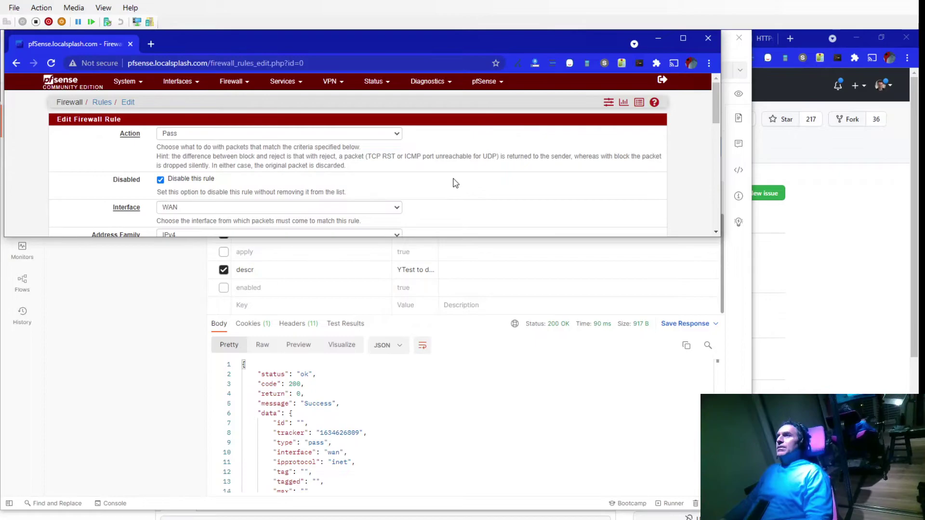
{"action": "key", "text": "F5"}
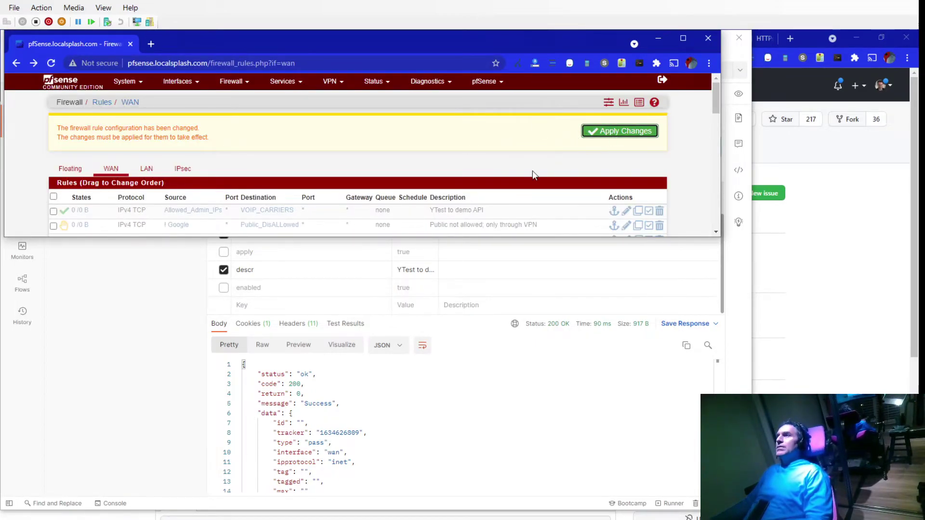
{"action": "left_click", "coordinate": [599, 132]}
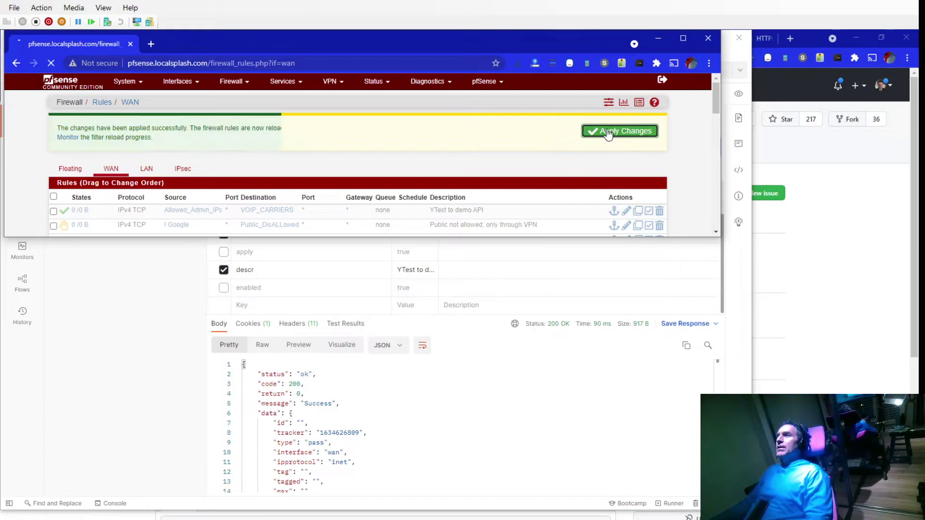
Step: Enable the apply parameter, change descr to 'Test to demo API', and send the request
{"action": "left_click", "coordinate": [182, 312]}
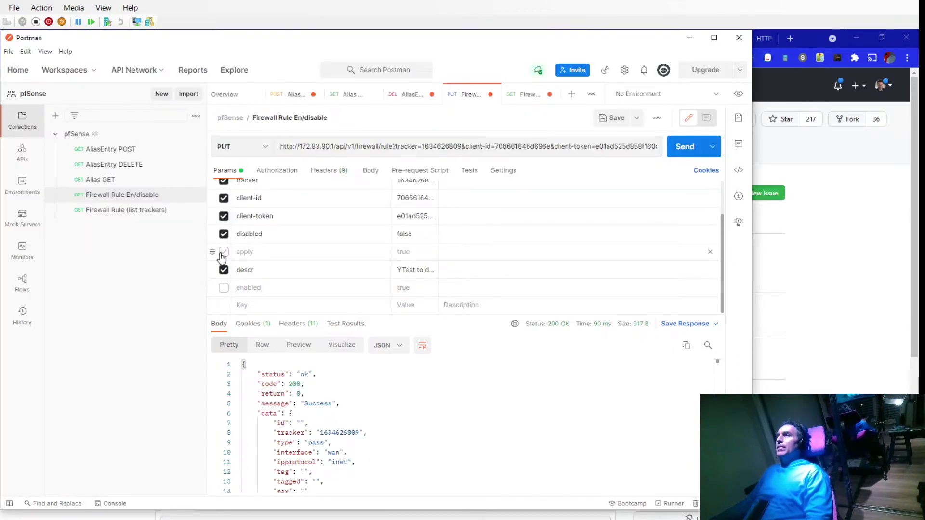
{"action": "left_click", "coordinate": [222, 253]}
{"action": "left_click", "coordinate": [403, 270]}
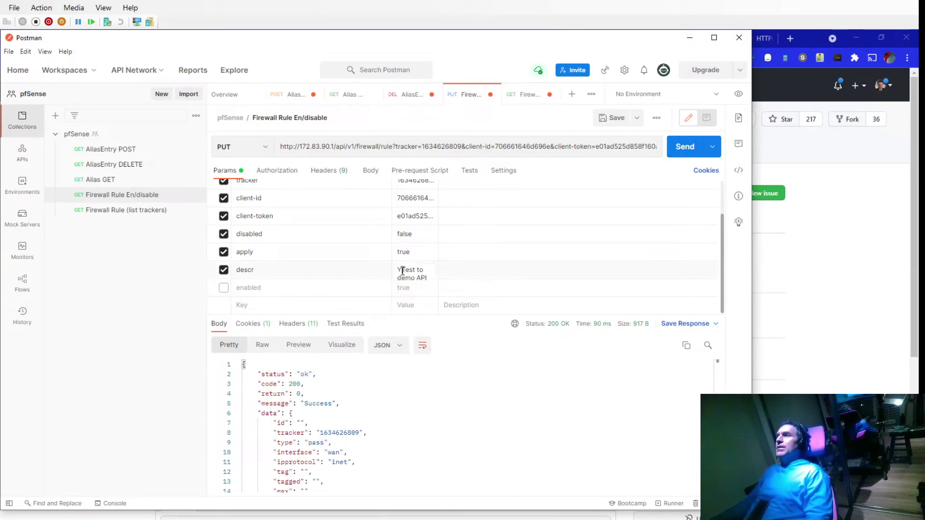
{"action": "key", "text": "BackSpace"}
{"action": "left_click", "coordinate": [684, 151]}
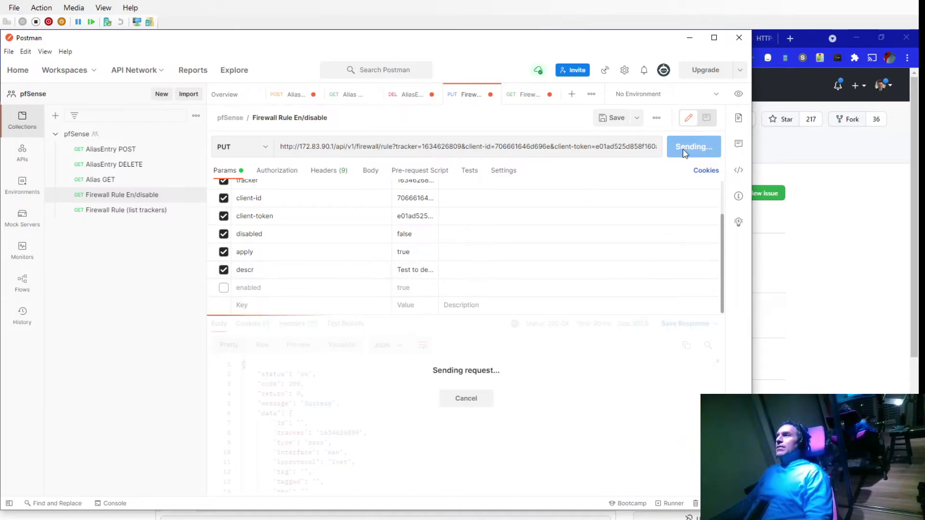
Step: Reload the pfSense WAN rules page, apply the pending changes, and return to Postman
{"action": "key", "text": "alt+Tab"}
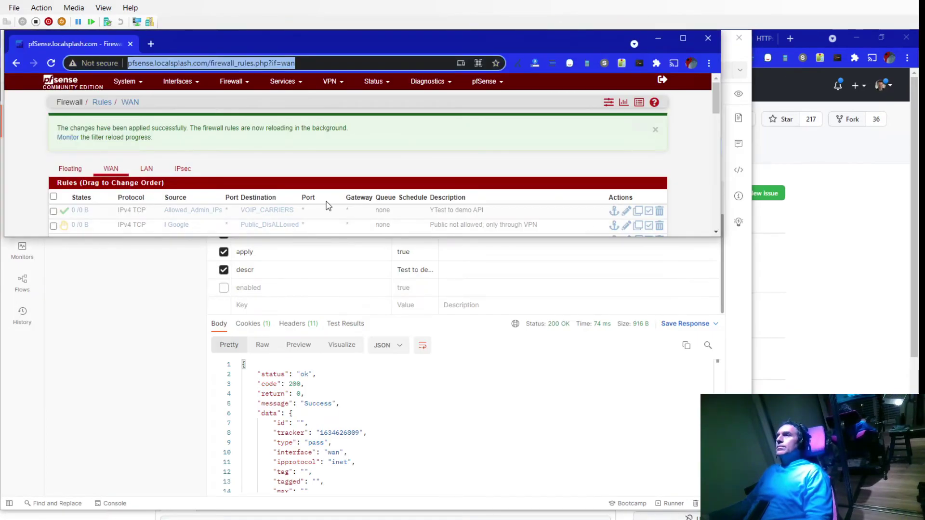
{"action": "key", "text": "Return"}
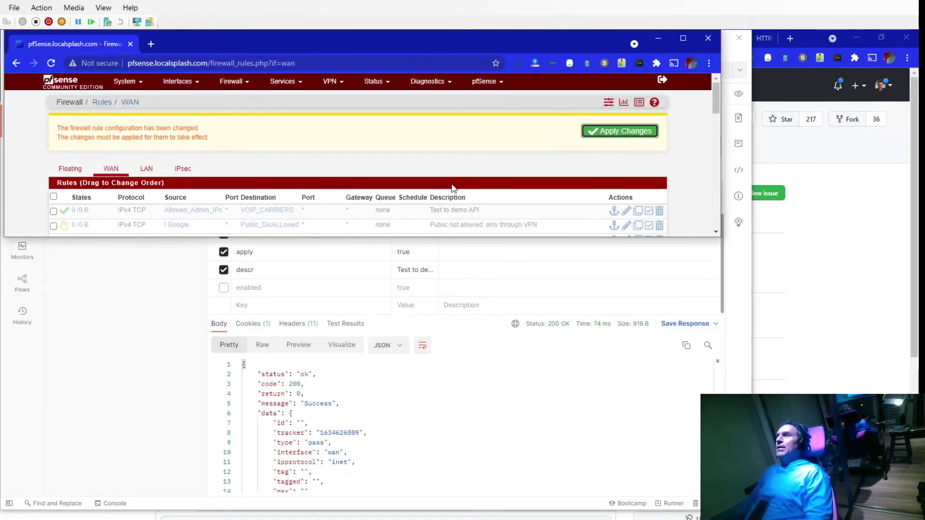
{"action": "left_click", "coordinate": [618, 134]}
{"action": "left_click", "coordinate": [184, 318]}
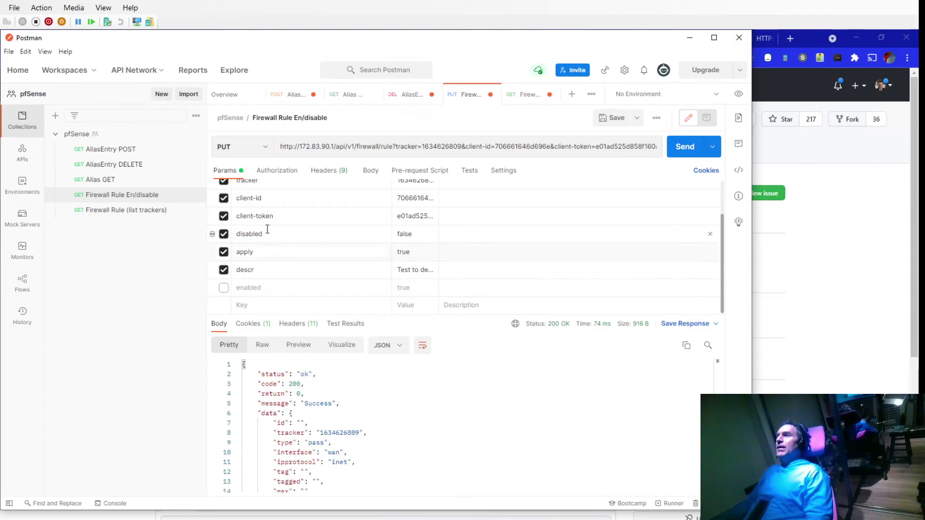
Step: Set Postman's disabled value to 1, then start a new comment on GitHub issue #171
{"action": "double_click", "coordinate": [404, 234]}
{"action": "type", "text": "0"}
{"action": "left_click", "coordinate": [679, 148]}
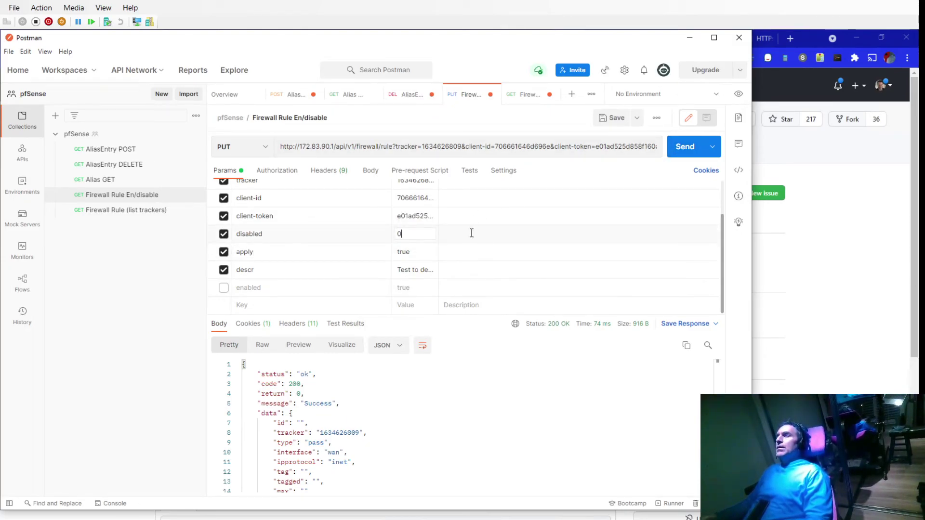
{"action": "key", "text": "BackSpace"}
{"action": "type", "text": "1"}
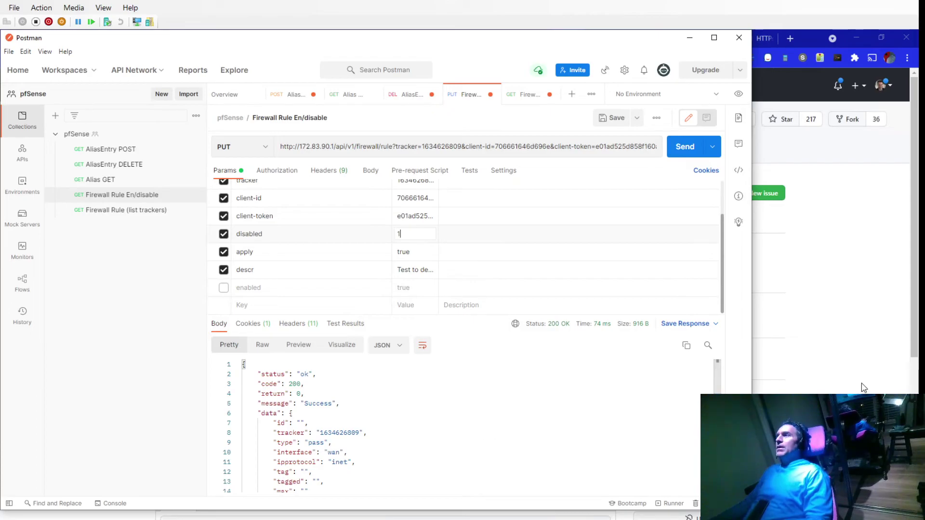
{"action": "key", "text": "alt+Tab"}
{"action": "scroll", "coordinate": [232, 449], "scroll_direction": "down", "scroll_amount": 3}
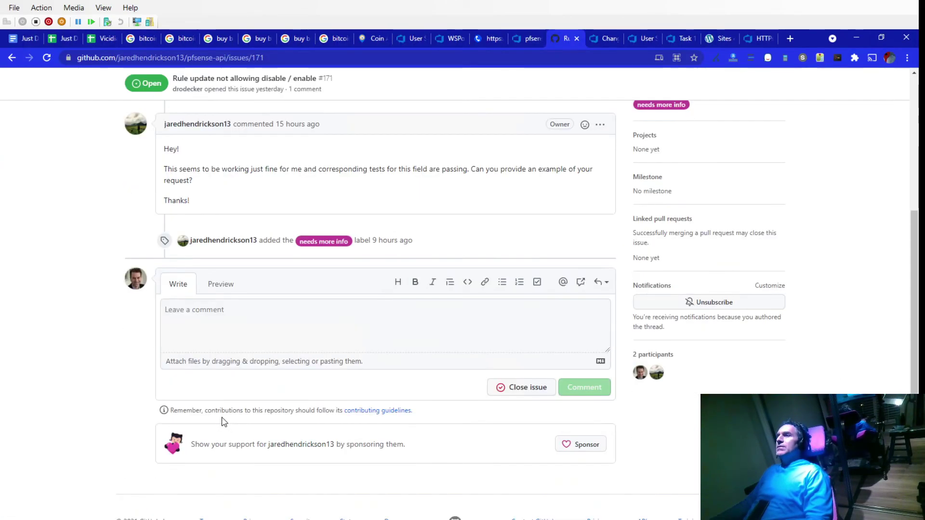
{"action": "left_click", "coordinate": [224, 321]}
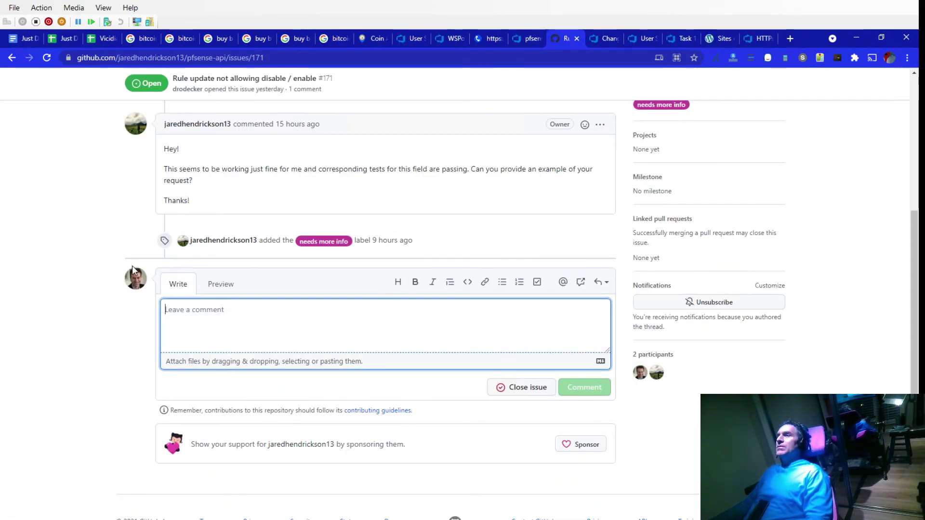